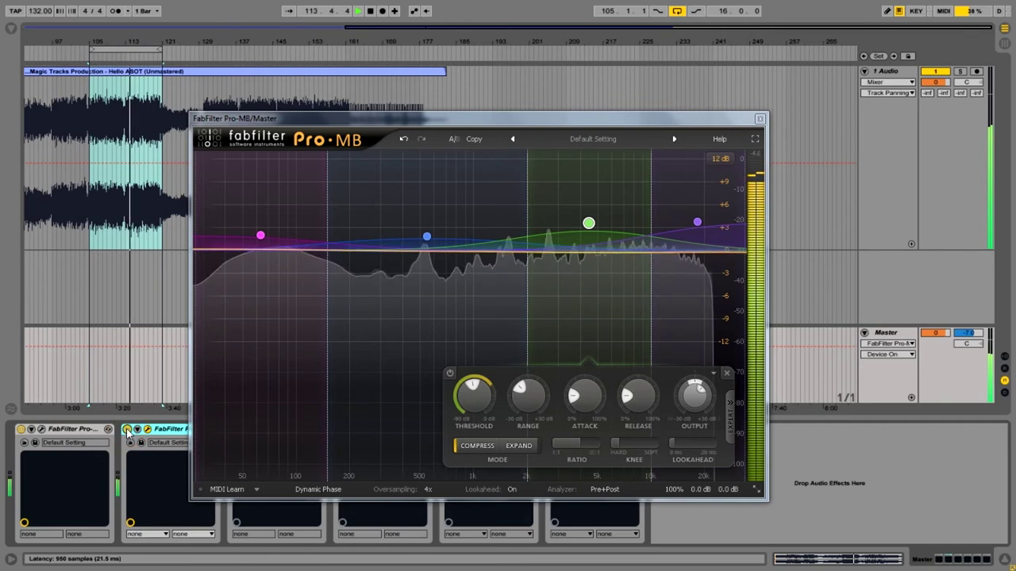
Turn on the Pro-MB device on the Master and select its green high-mid band
click(127, 430)
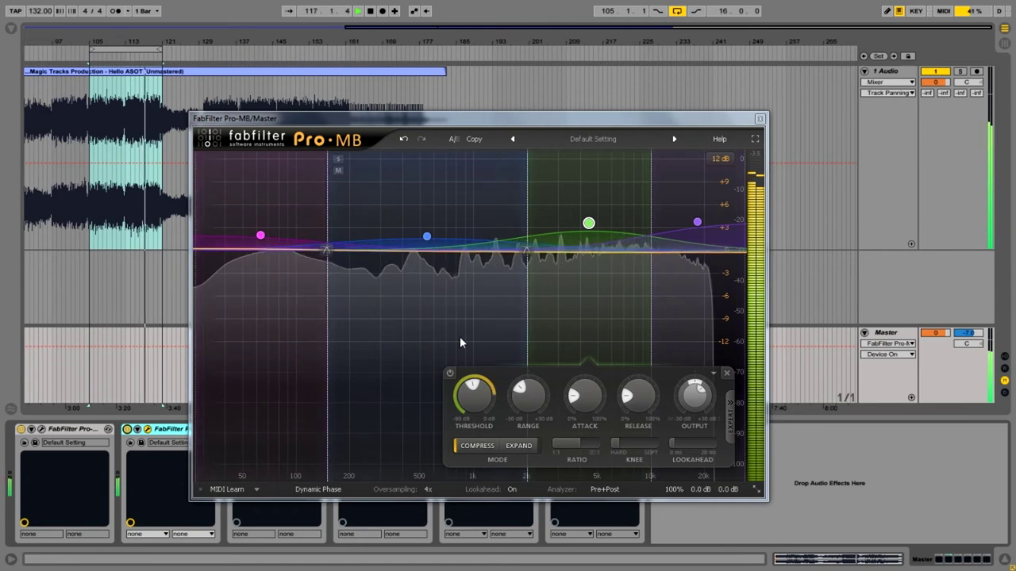
click(566, 196)
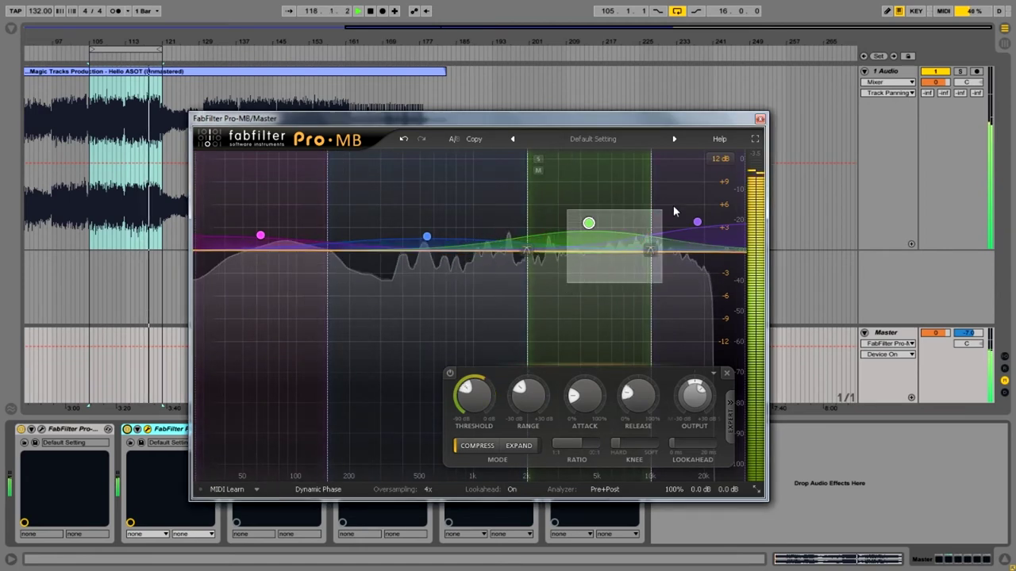
Boost Pro-MB's top band to about +5.85 dB, A/B it against bypass, and leave it enabled
click(697, 221)
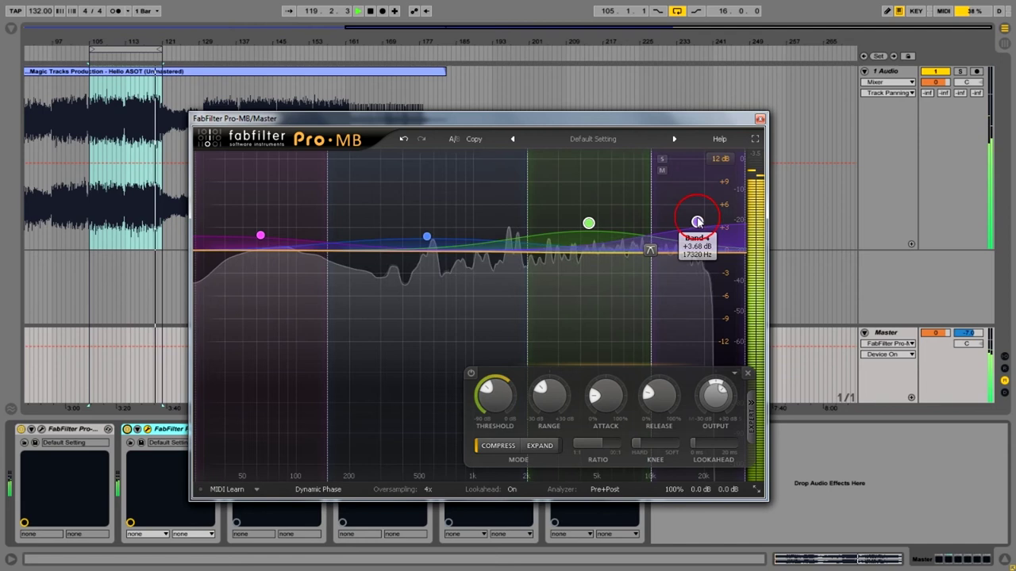
drag(696, 222, 696, 204)
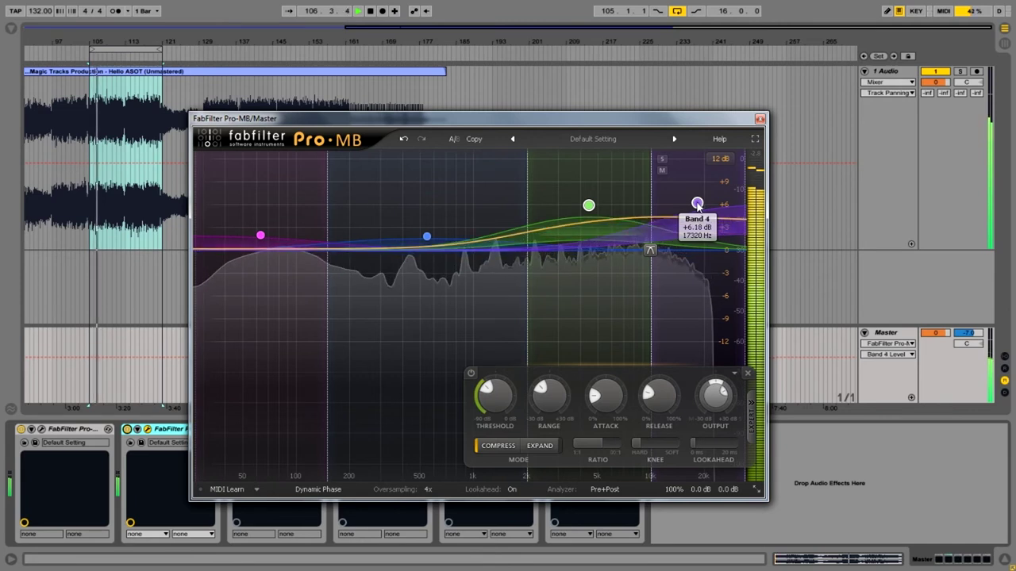
click(127, 430)
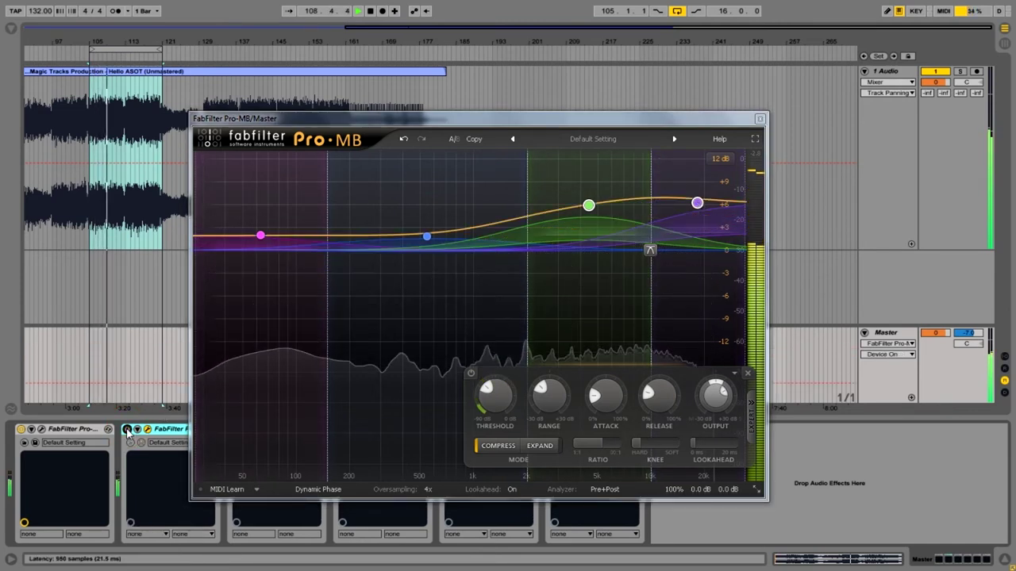
click(127, 429)
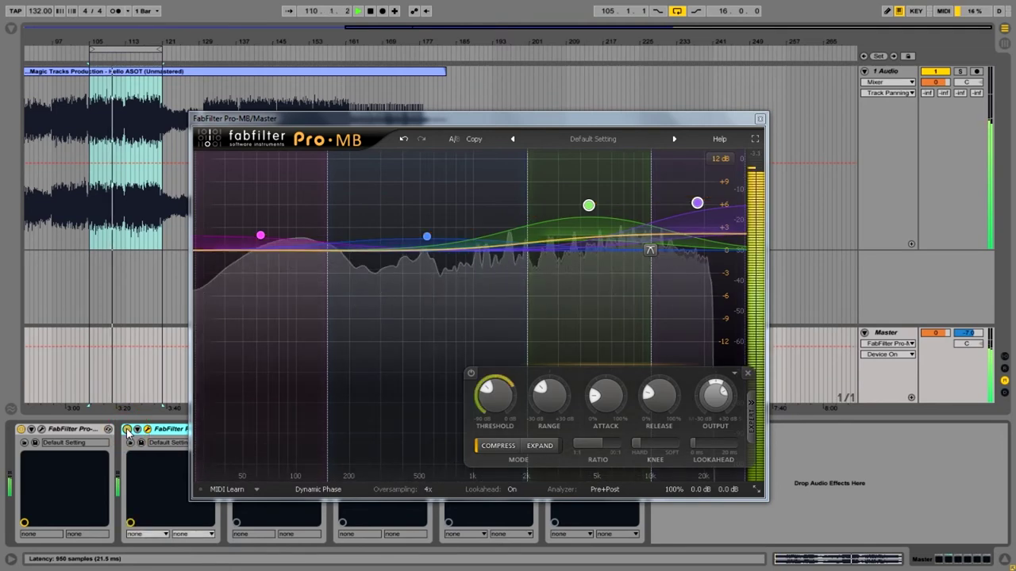
click(127, 429)
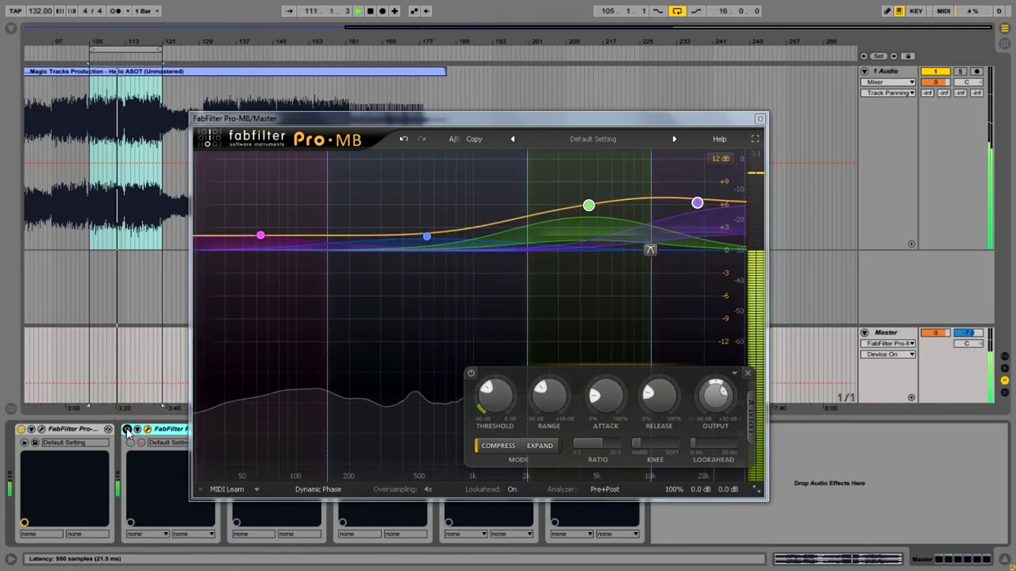
click(126, 430)
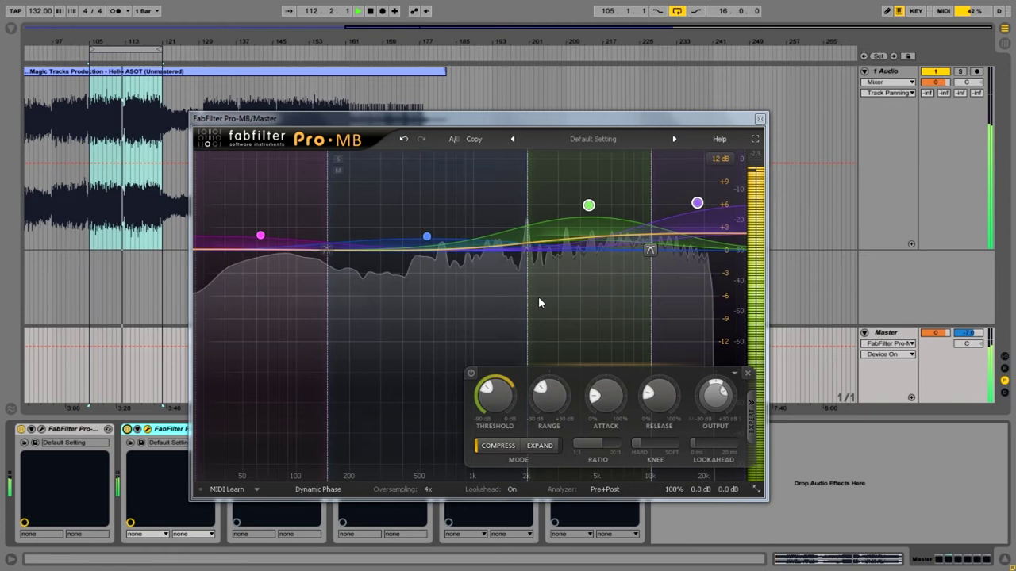
mouse_move(673, 246)
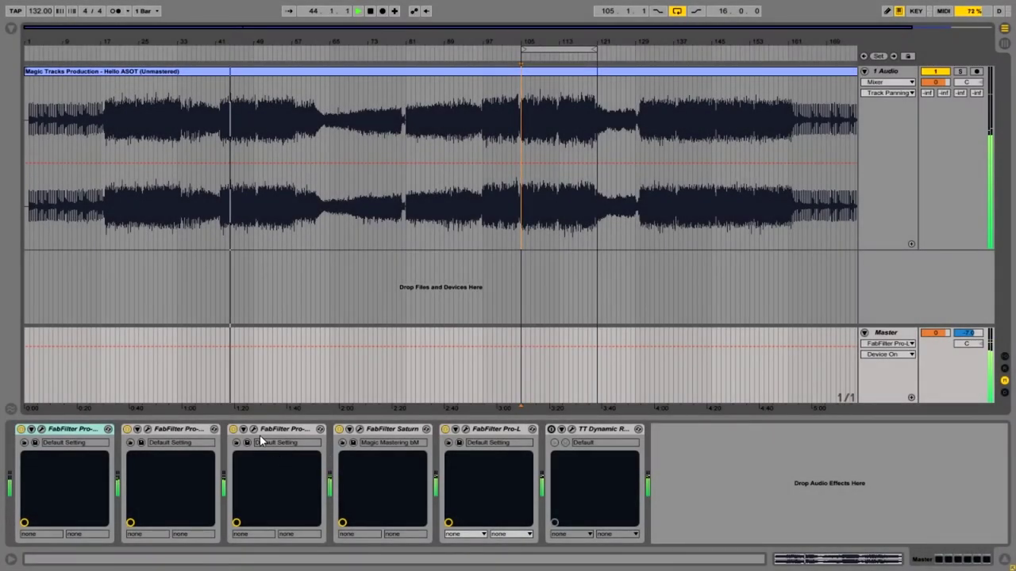
Open the Pro-L limiter window, reposition it, and set oversampling to 4x
click(467, 434)
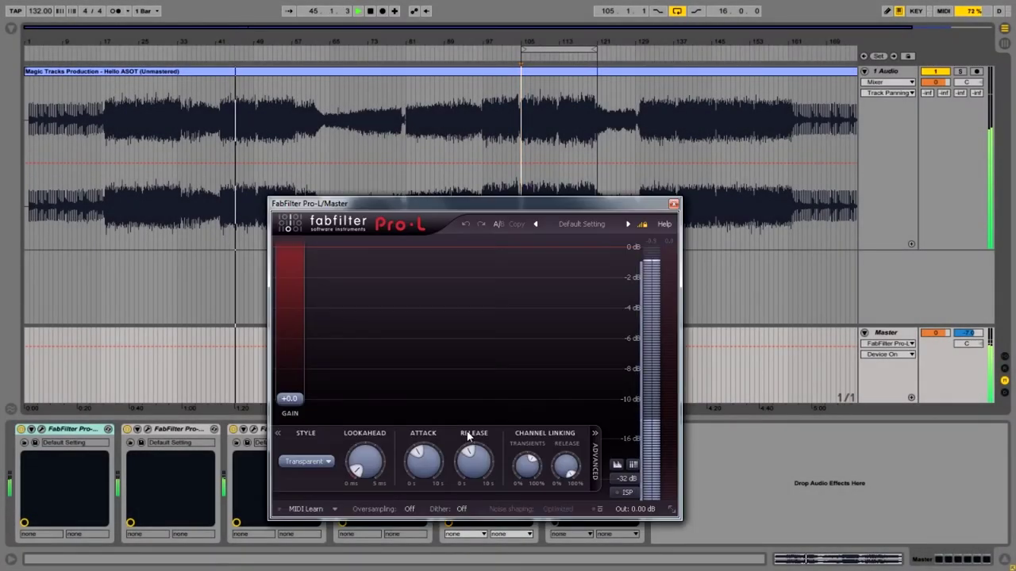
drag(500, 202, 512, 188)
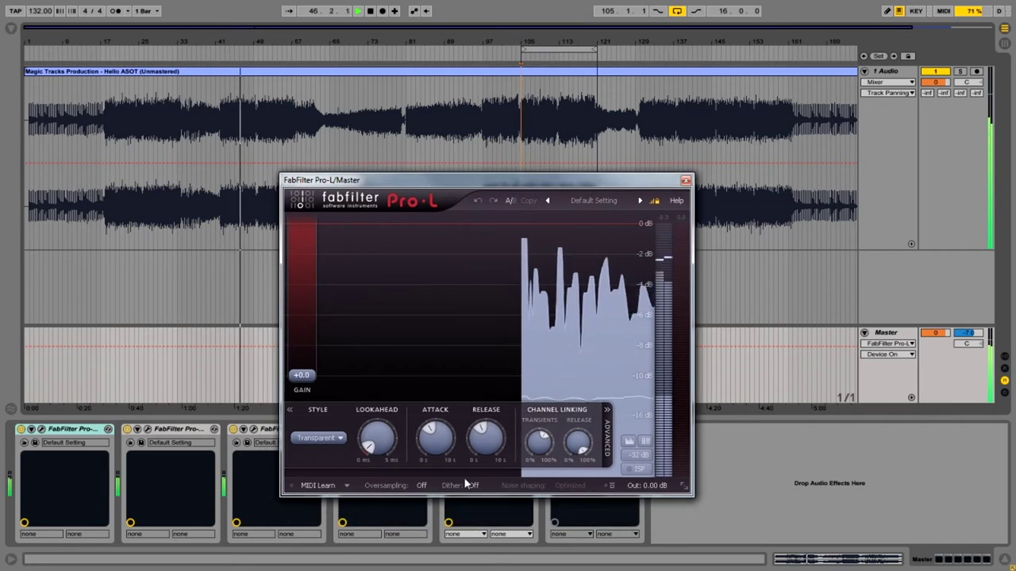
click(421, 485)
click(441, 530)
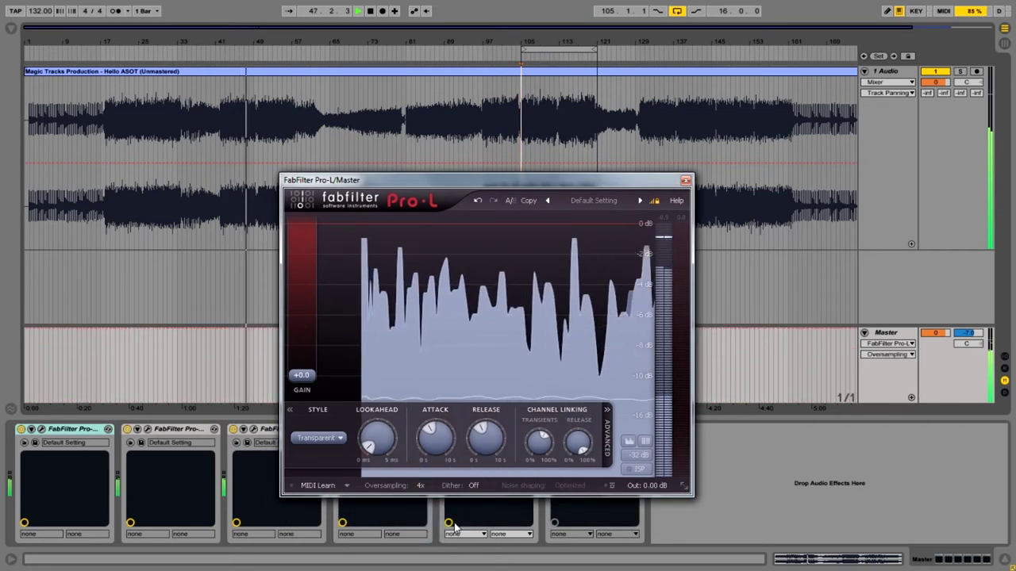
click(472, 486)
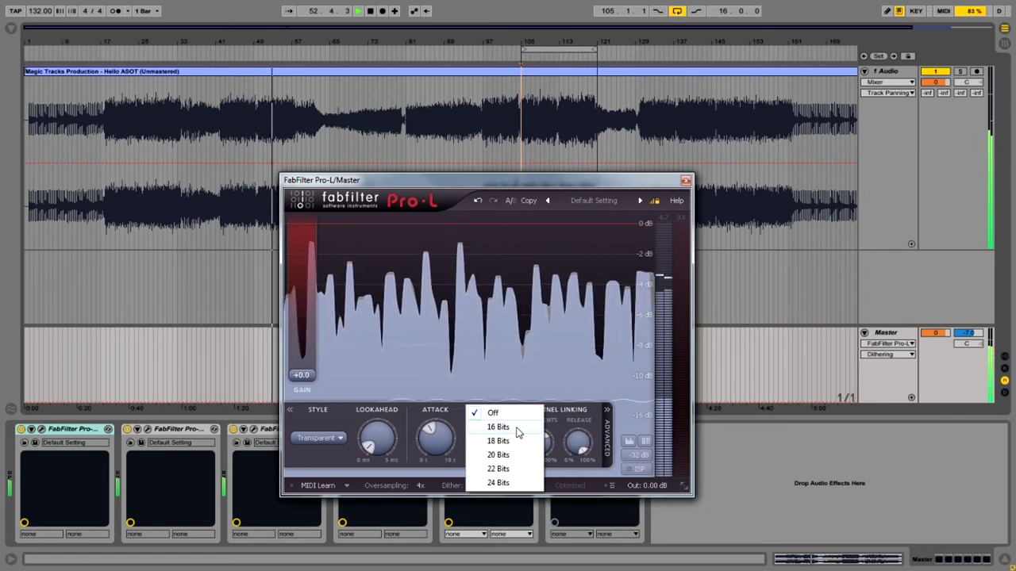
Choose 16 Bits dither in Pro-L and move its window higher on screen
click(516, 430)
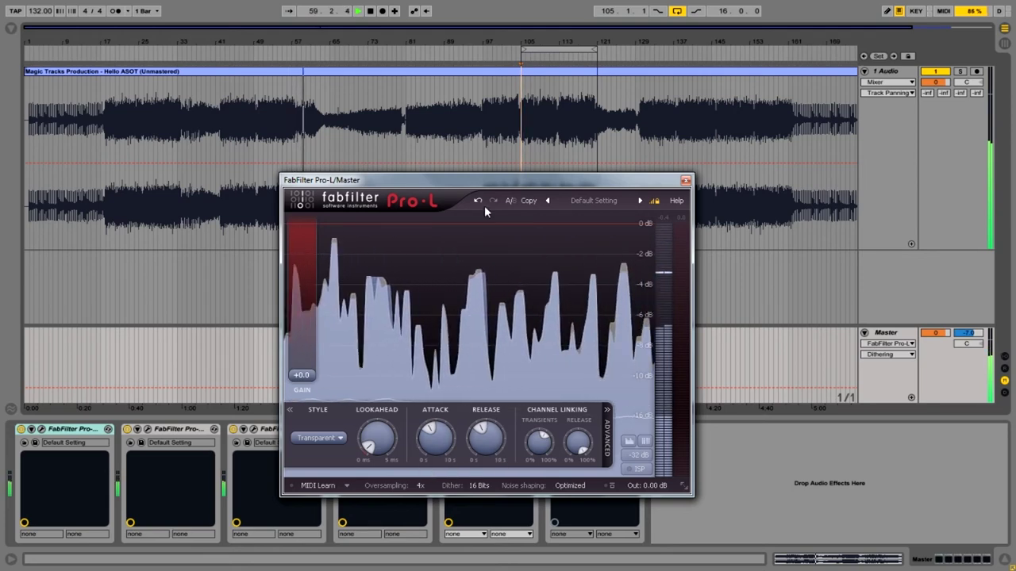
drag(499, 183, 509, 98)
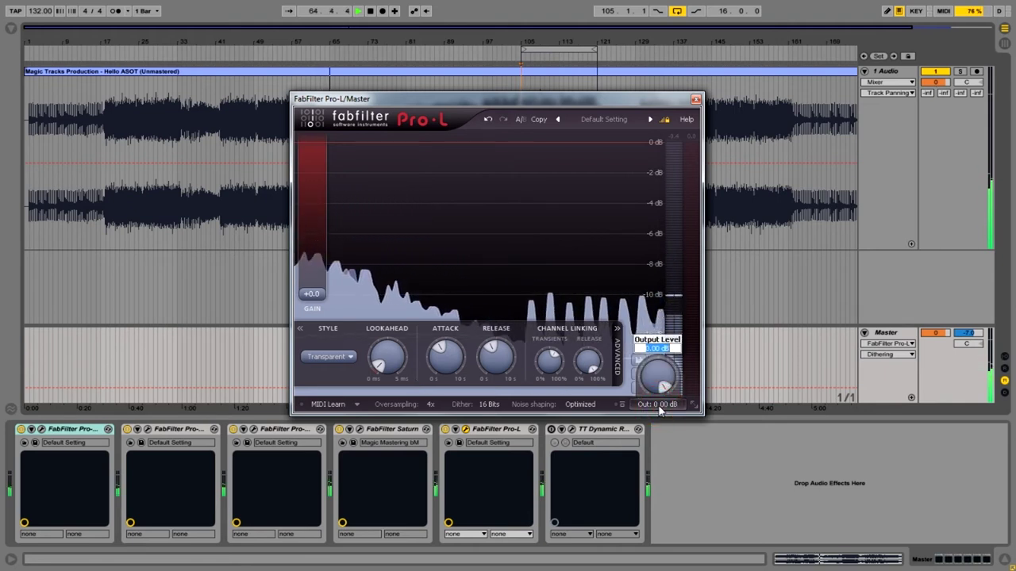
Lower Pro-L's output level to -0.10 dB and switch the limiting style to Allround
scroll(659, 405, down, 1)
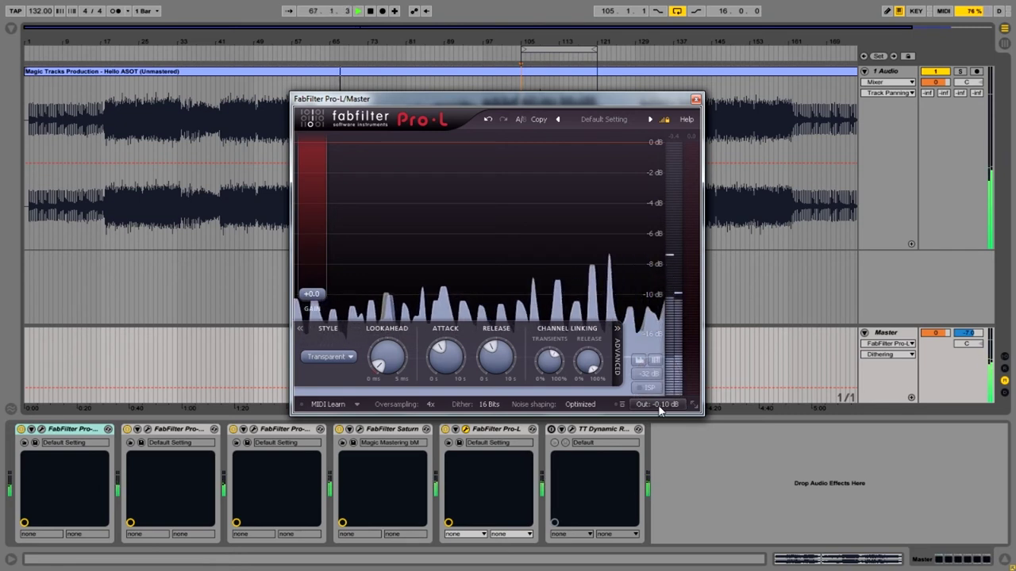
click(344, 359)
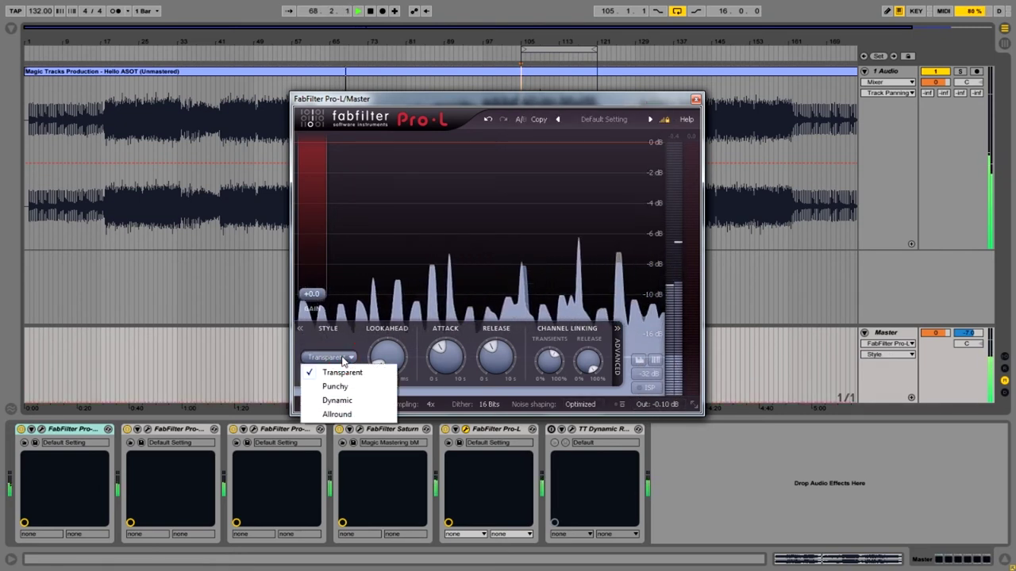
click(340, 414)
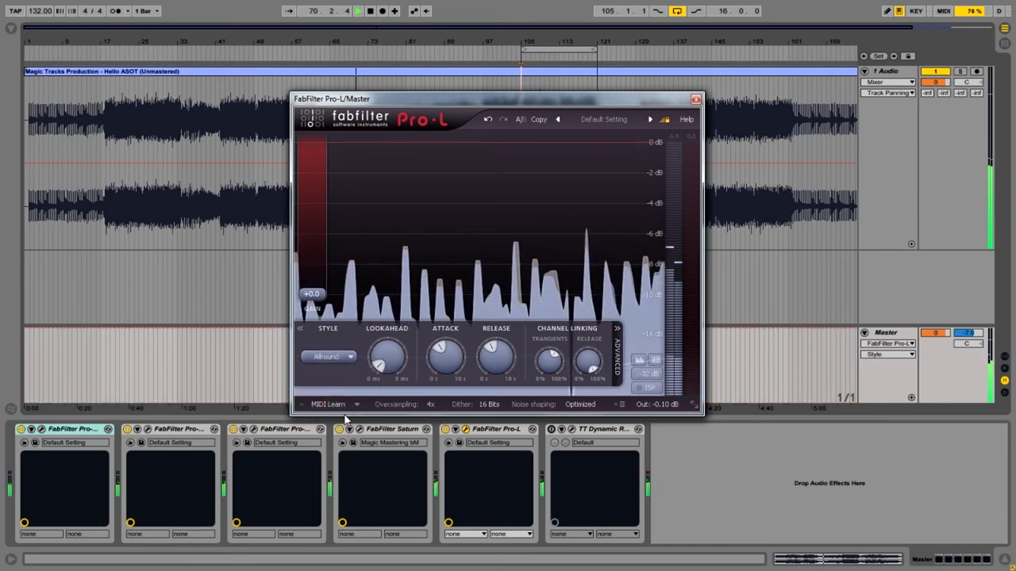
mouse_move(387, 365)
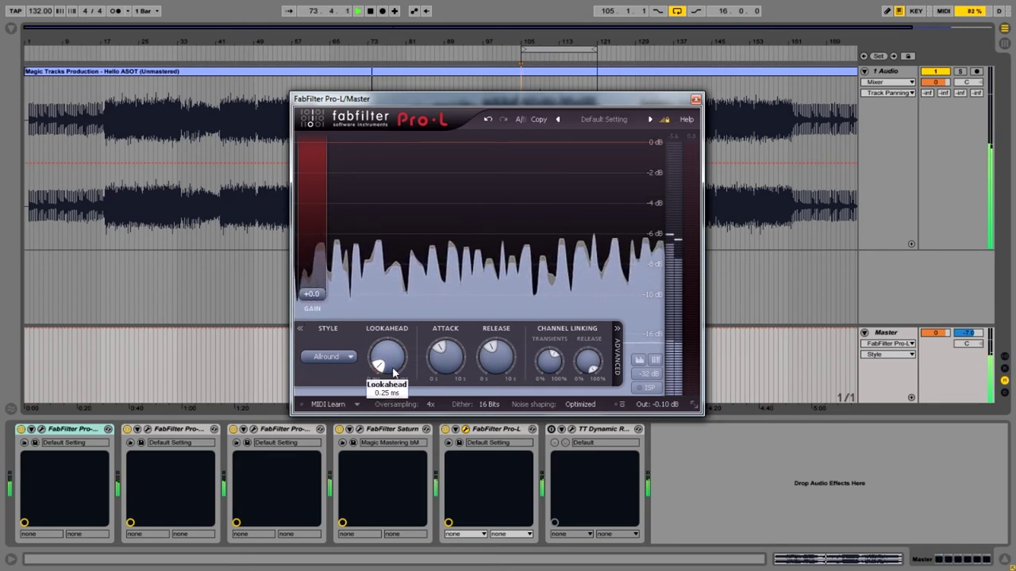
Raise Pro-L's lookahead to 1.16 ms and lengthen its attack to about 1339 ms
drag(390, 337, 396, 360)
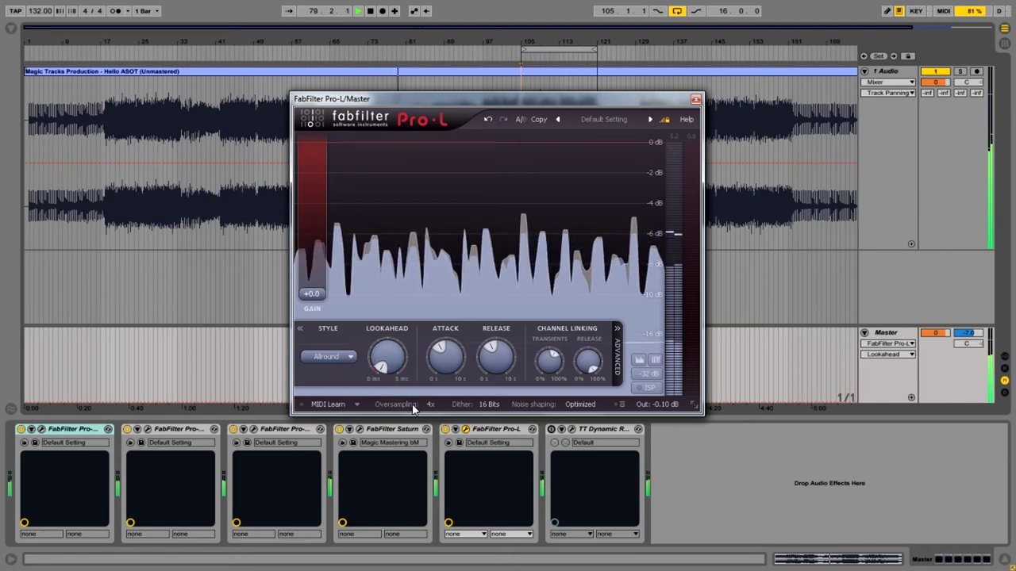
click(442, 358)
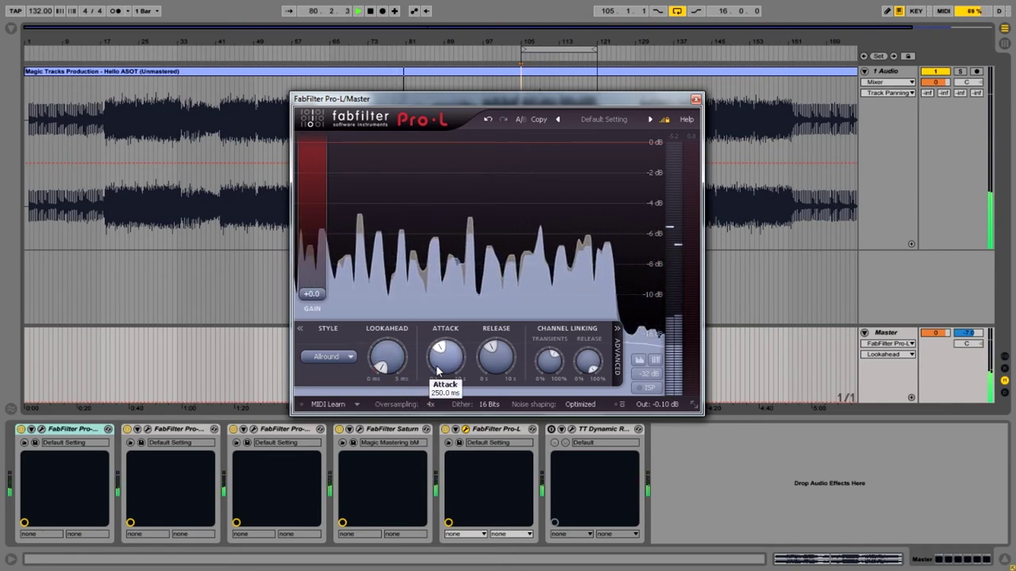
drag(443, 359, 477, 313)
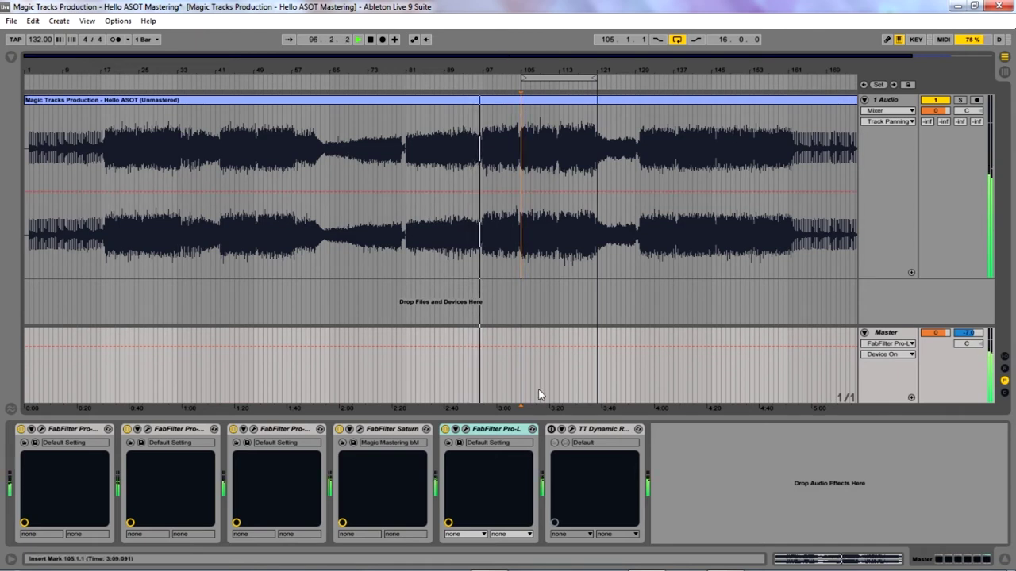
Activate the TT Dynamic Range meter and open its window, moving it aside
click(552, 430)
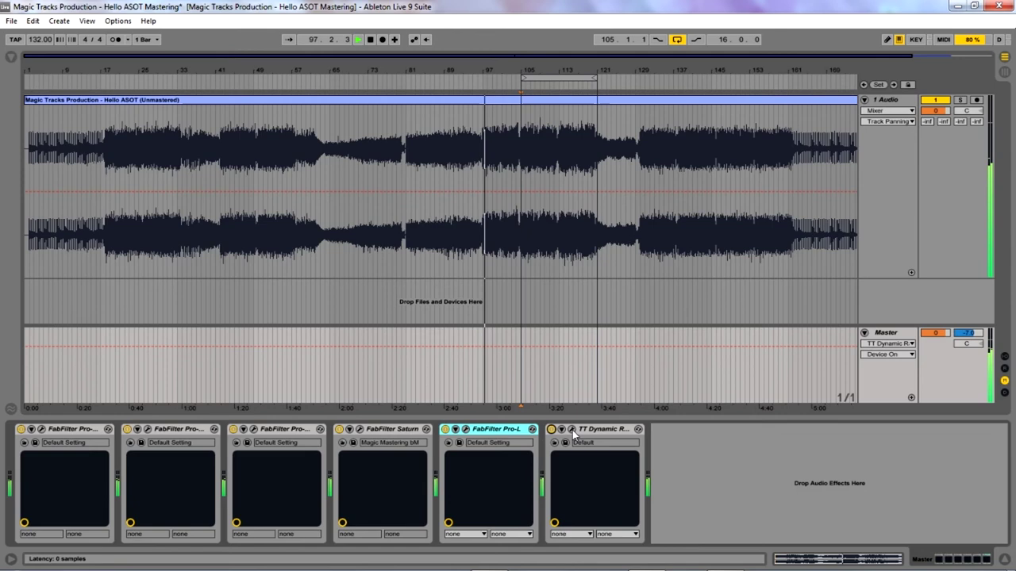
click(571, 429)
drag(216, 42, 151, 31)
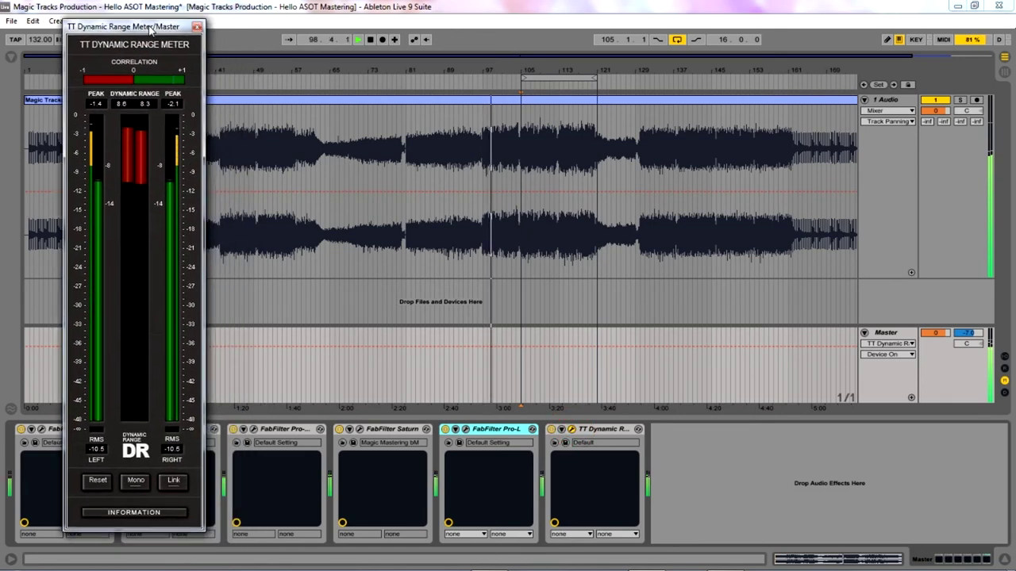
Reopen the Pro-L limiter window and place it beside the meter
click(466, 430)
click(441, 145)
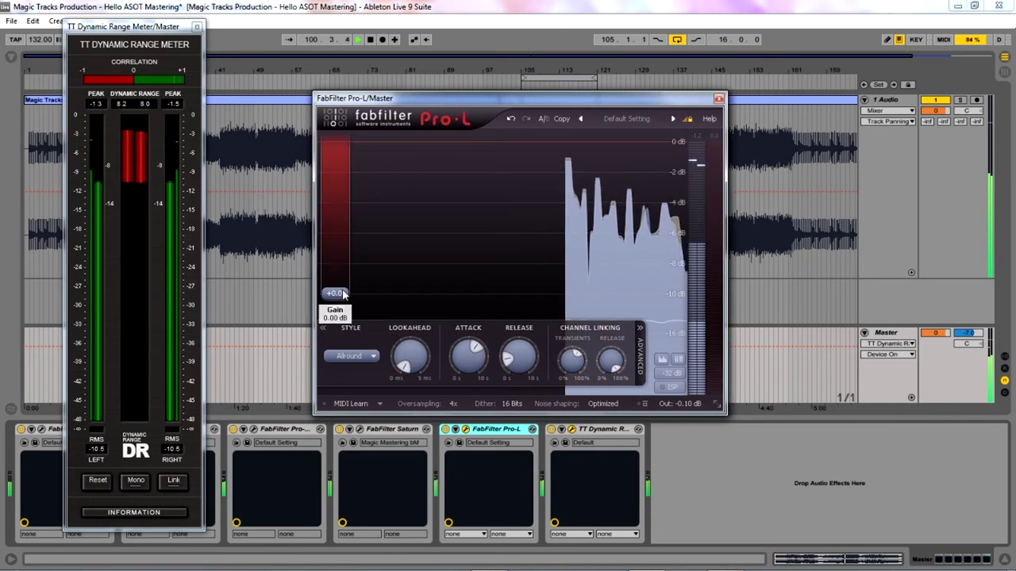
drag(454, 100, 517, 86)
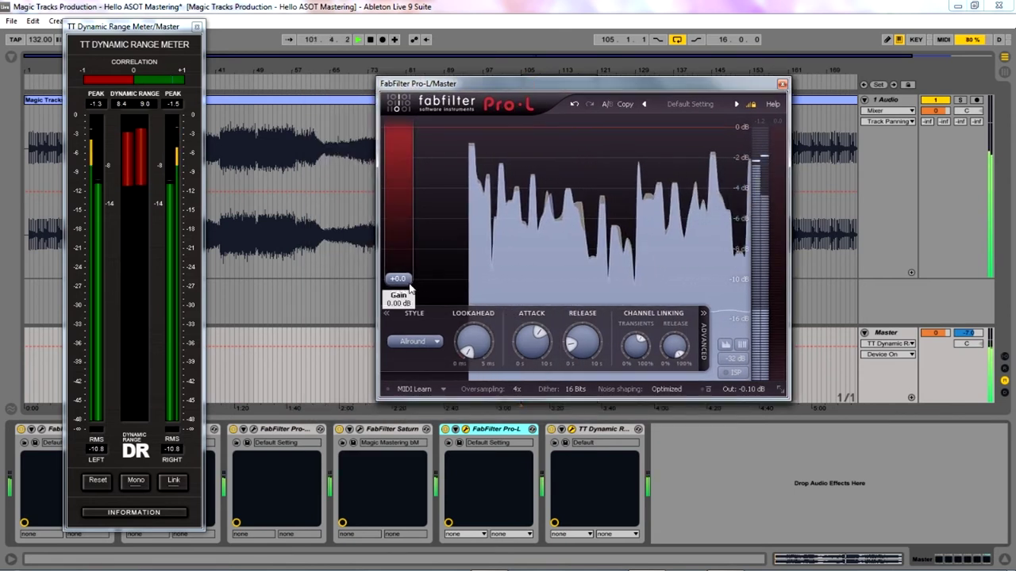
Raise Pro-L's input gain to +7.41 dB so the DR meter reads about -3.8 dB RMS
drag(409, 276, 410, 270)
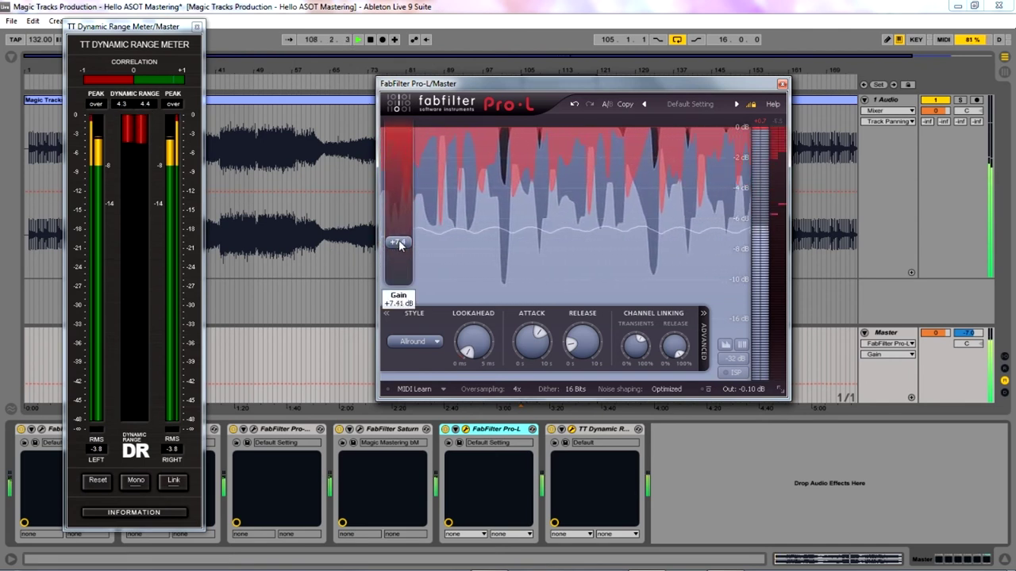
drag(400, 245, 400, 244)
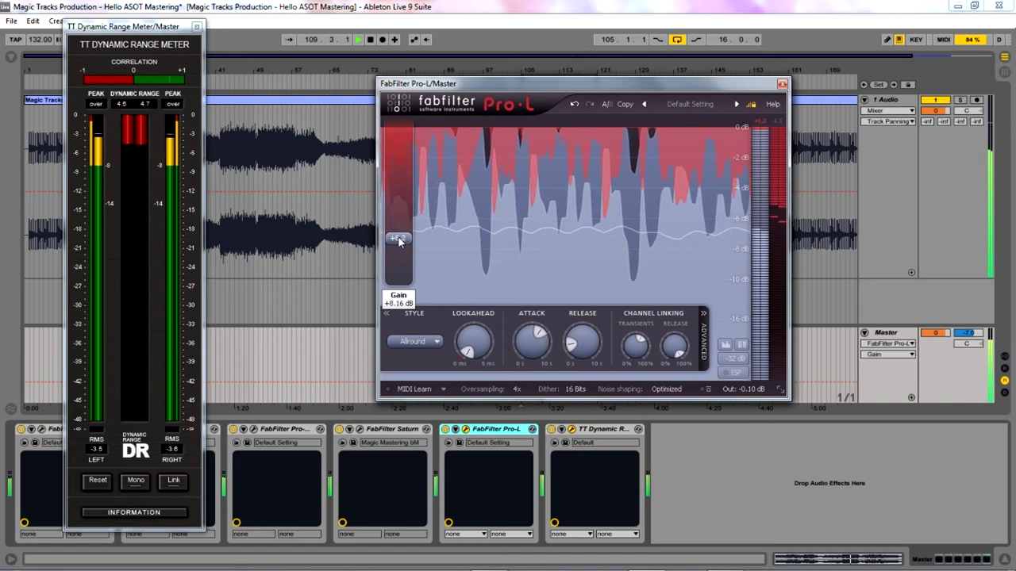
drag(398, 245, 399, 246)
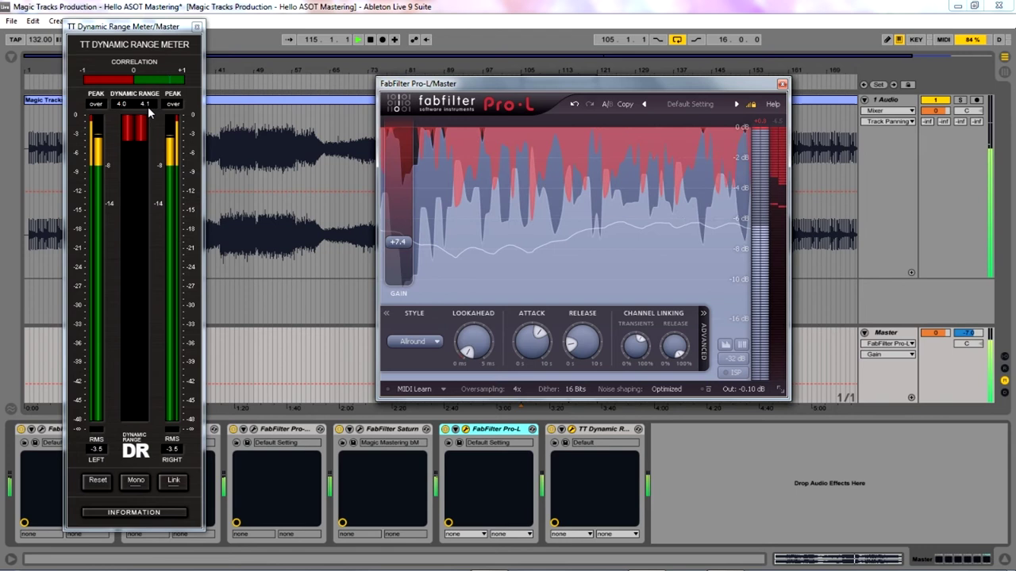
mouse_move(401, 246)
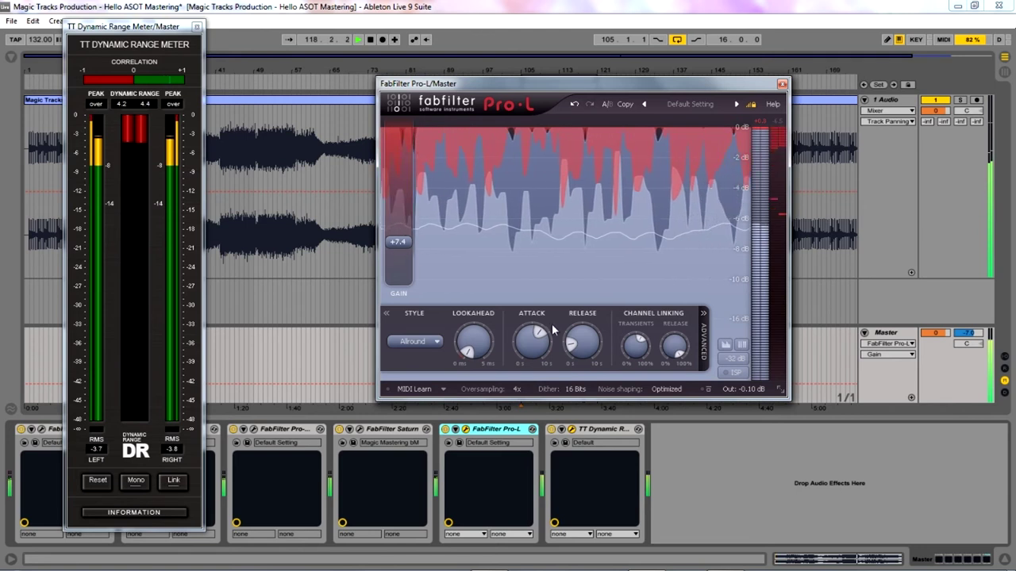
Set Pro-L's attack to about 162 ms and its release to about 106 ms
click(537, 346)
scroll(538, 348, up, 2)
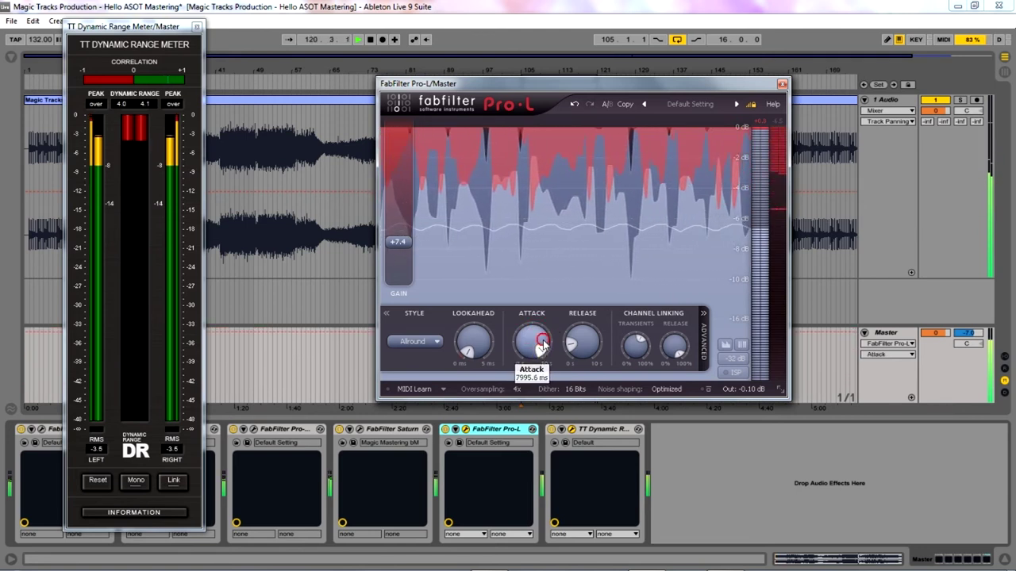
drag(539, 350, 548, 469)
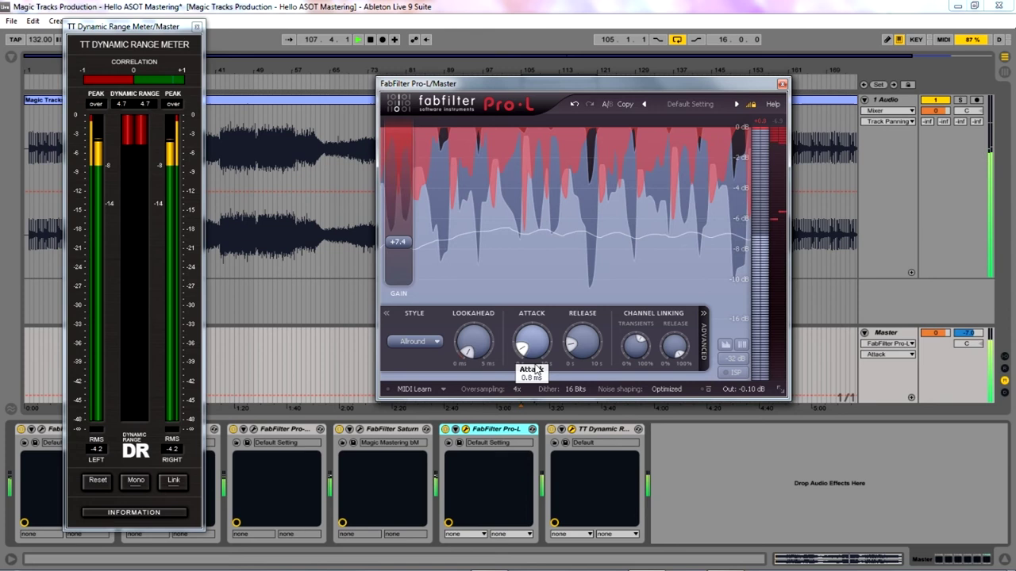
drag(538, 370, 577, 263)
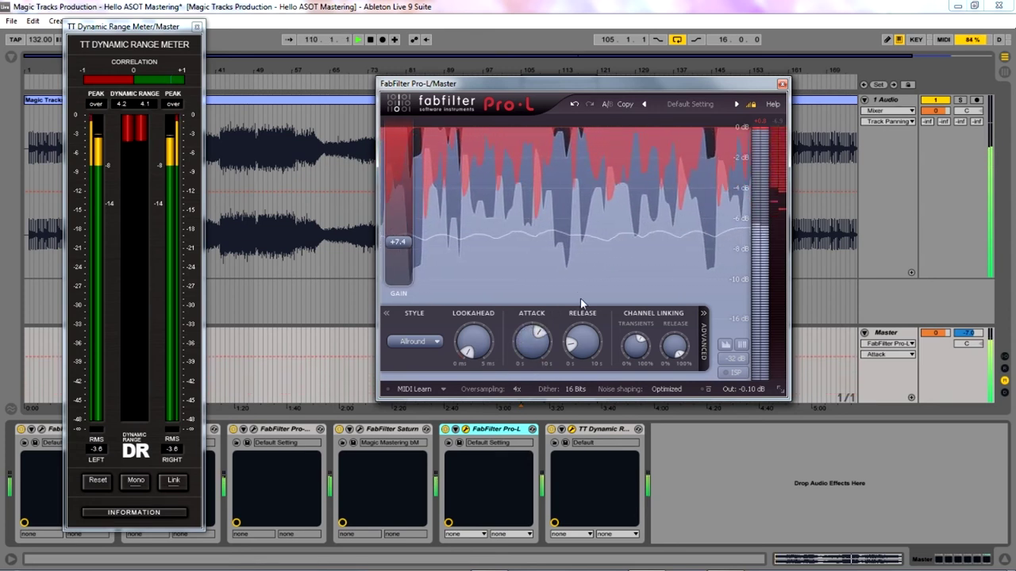
drag(587, 343, 590, 288)
drag(587, 336, 578, 405)
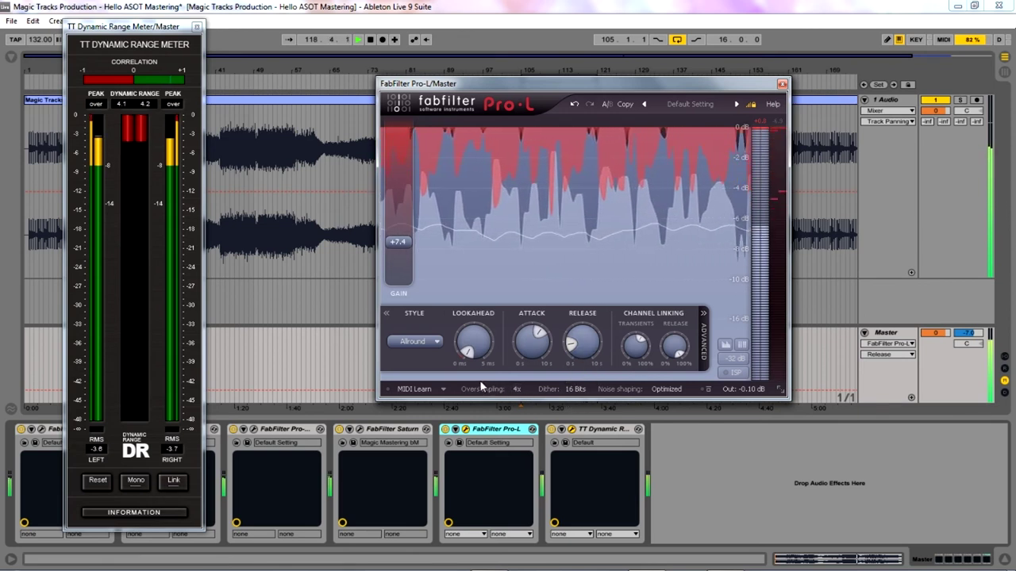
Stop Ableton playback, switch to foobar2000 for the reference track, then return to Ableton
key(space)
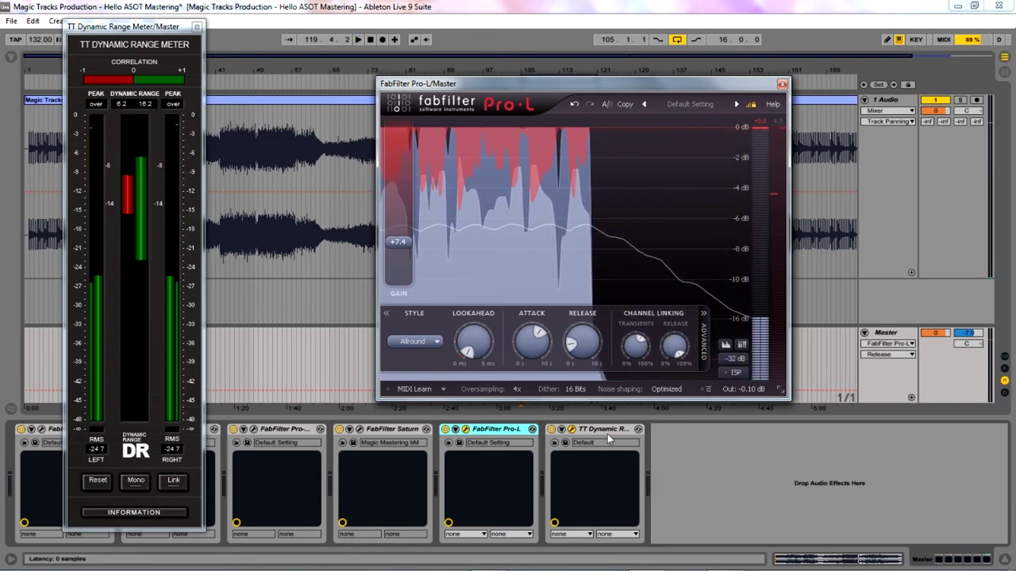
key(alt+Tab)
key(alt+Tab)
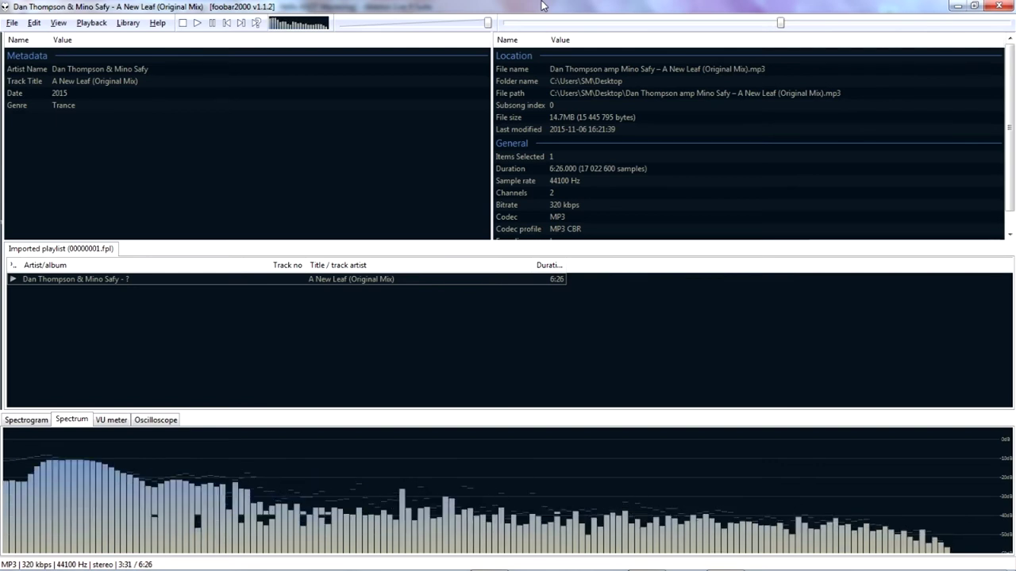
key(alt+Tab)
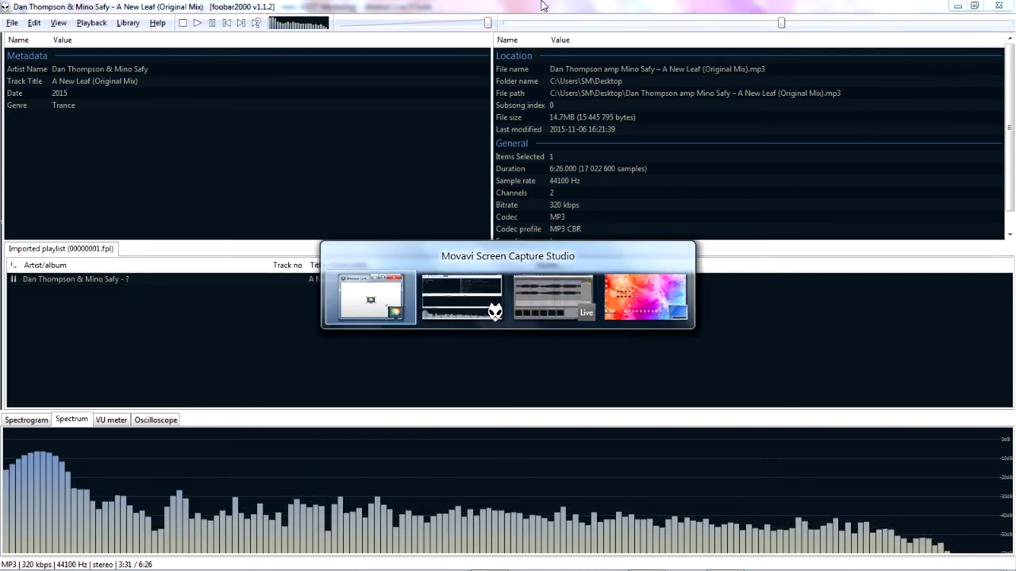
key(alt+Tab)
key(alt+Tab)
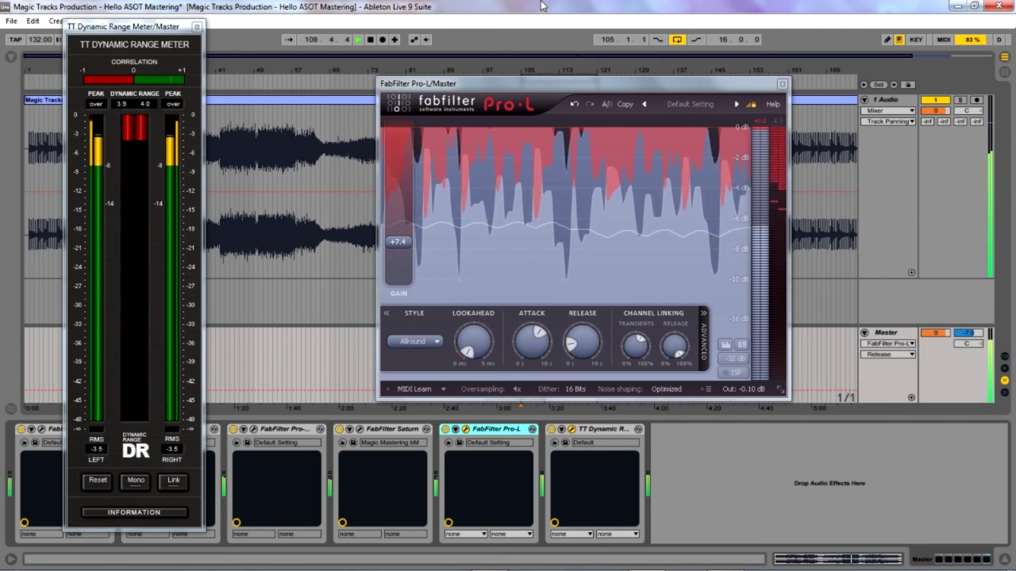
Listen again to 'A New Leaf (Original Mix)' in foobar2000, then return to the Ableton session
key(alt+Tab)
key(Tab)
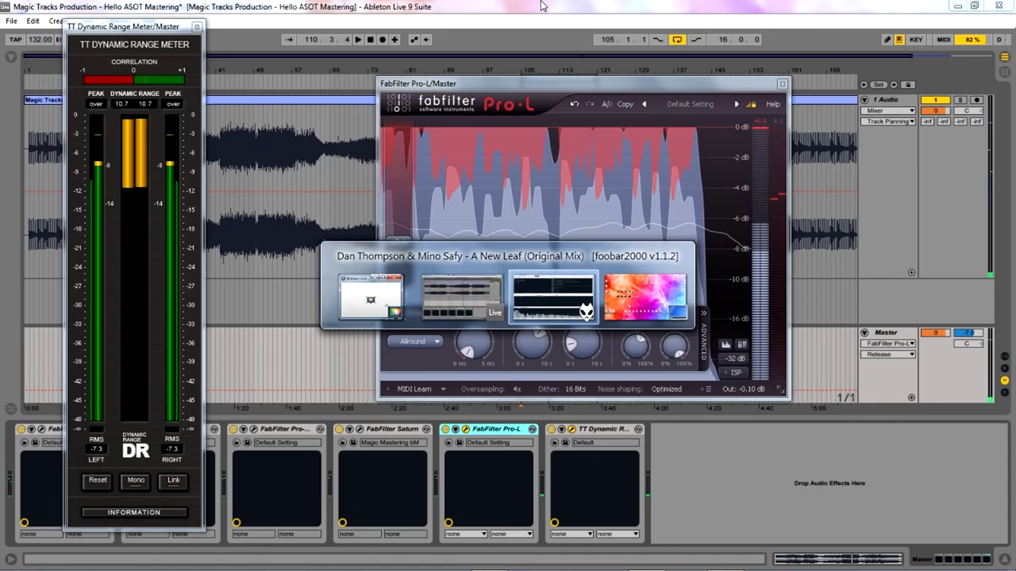
key(Tab)
key(Tab)
key(Tab)
key(Tab)
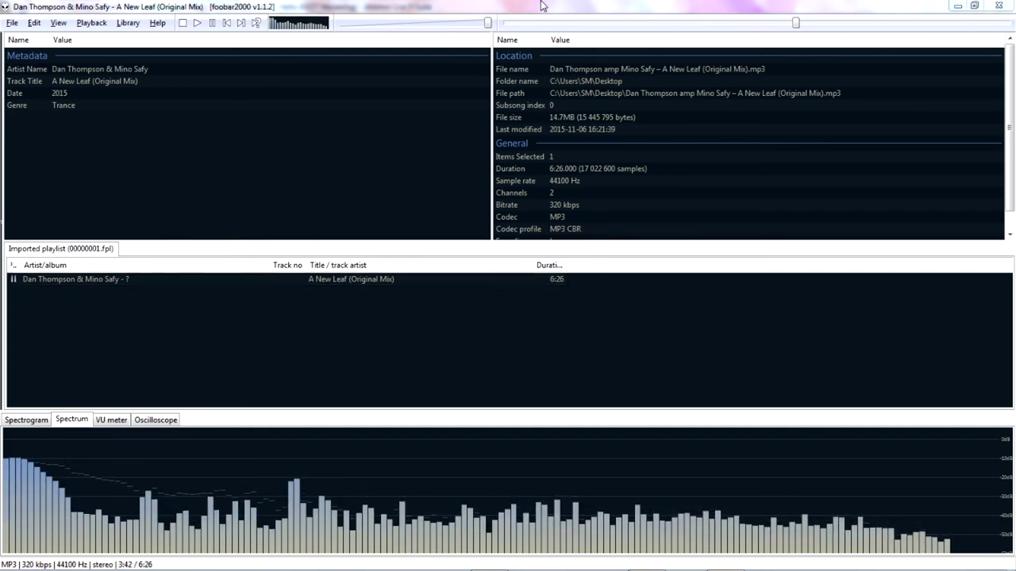
key(alt+Tab)
key(space)
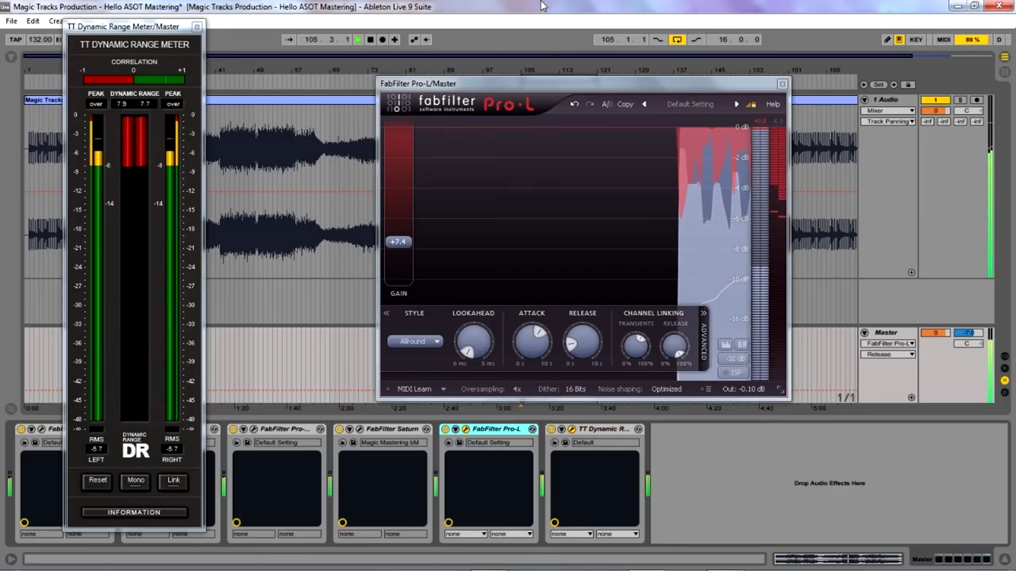